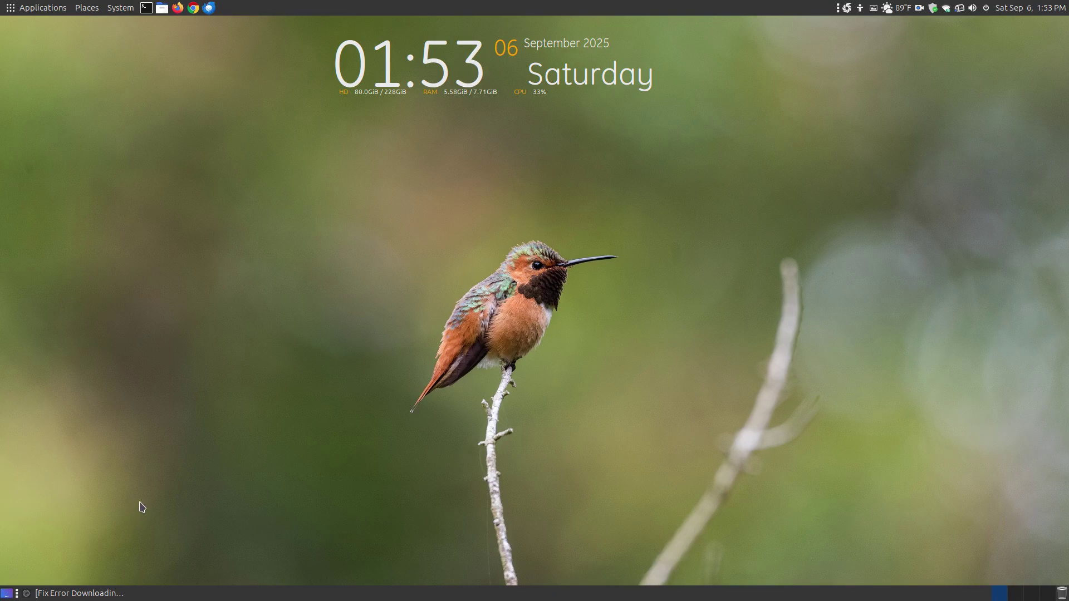
pyautogui.click(113, 595)
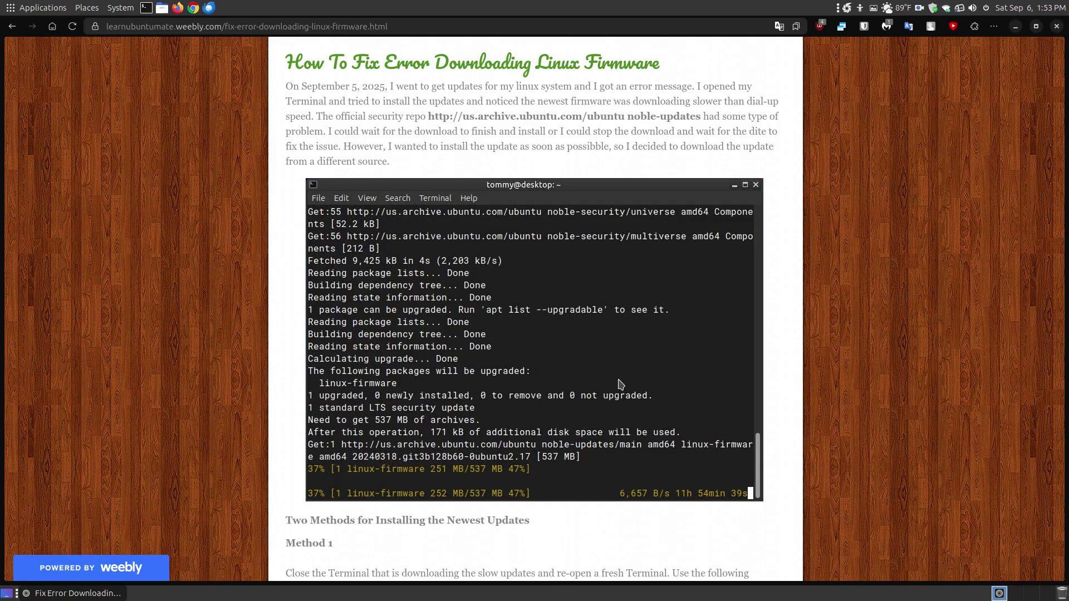
pyautogui.click(124, 12)
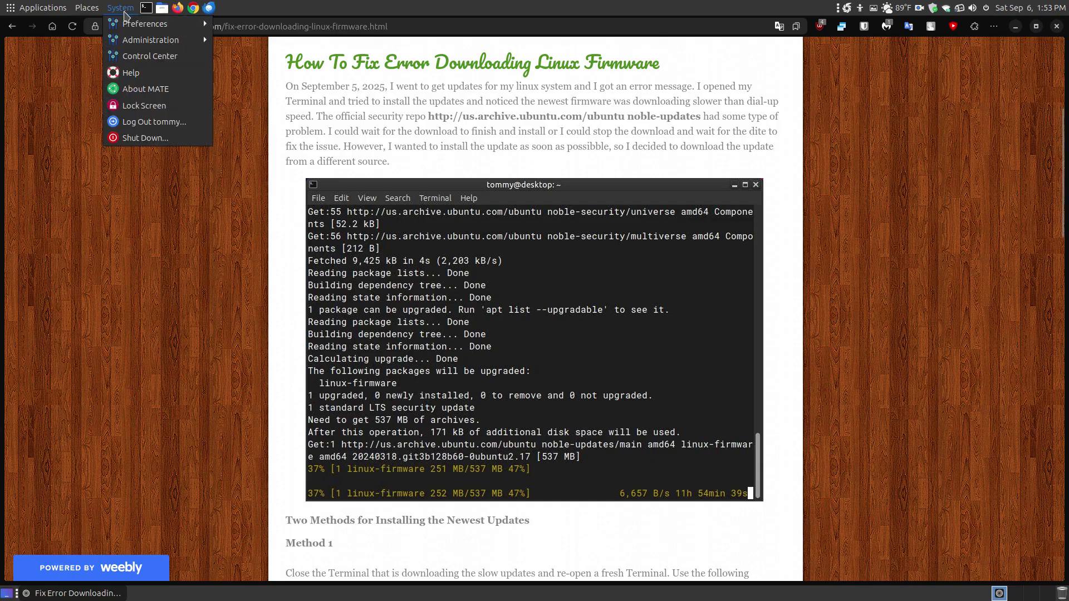
pyautogui.moveTo(149, 40)
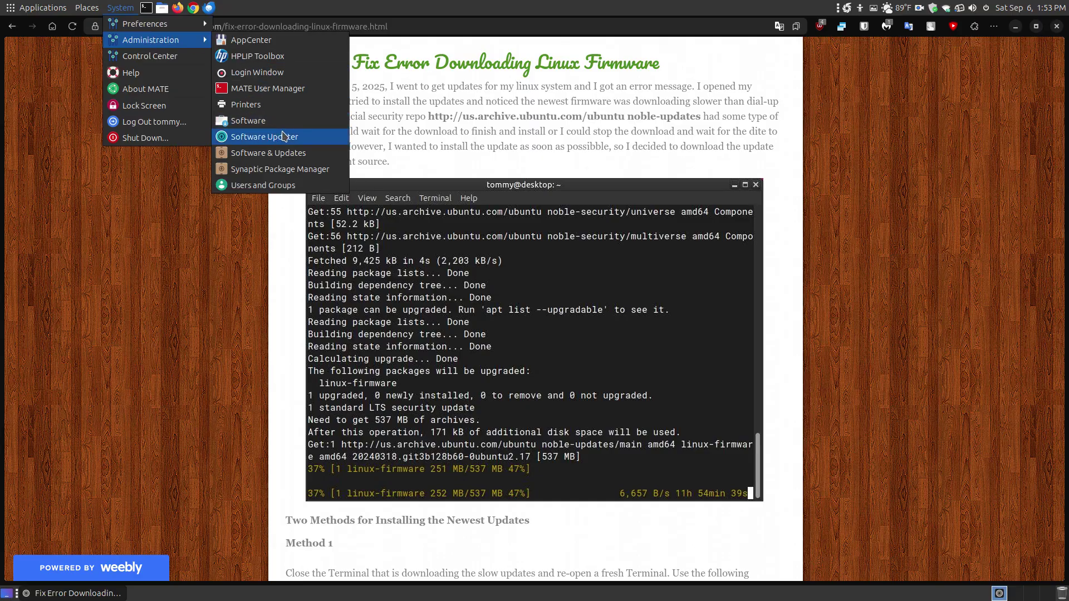
pyautogui.press('Escape')
pyautogui.press('Escape')
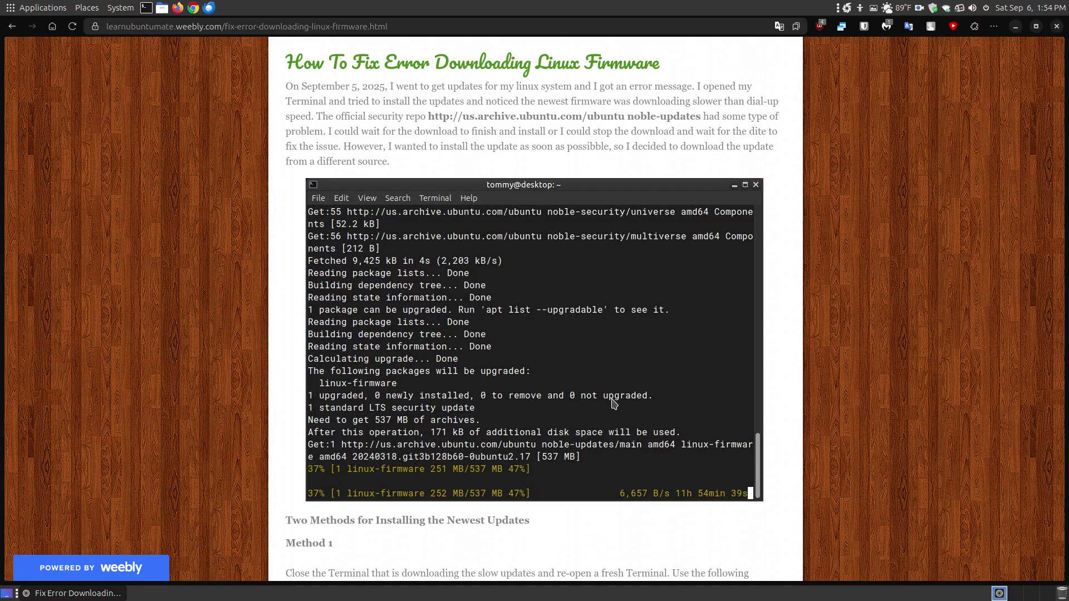
# Scroll the article to Method 1's mirror wget and dpkg commands and the 512M download screenshot
pyautogui.scroll(-1, 613, 403)
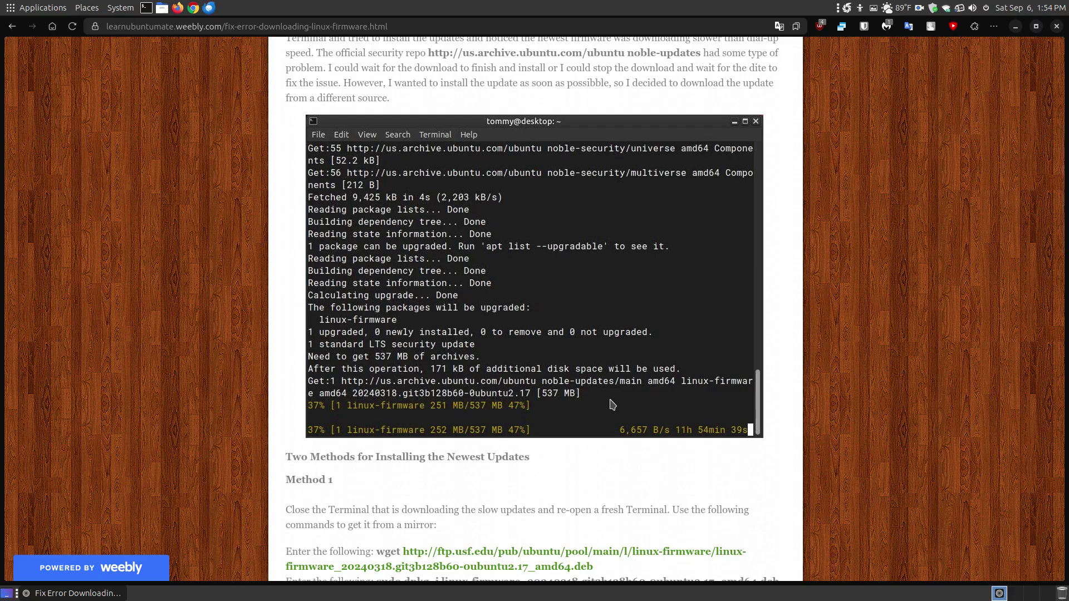
pyautogui.scroll(-2, 611, 401)
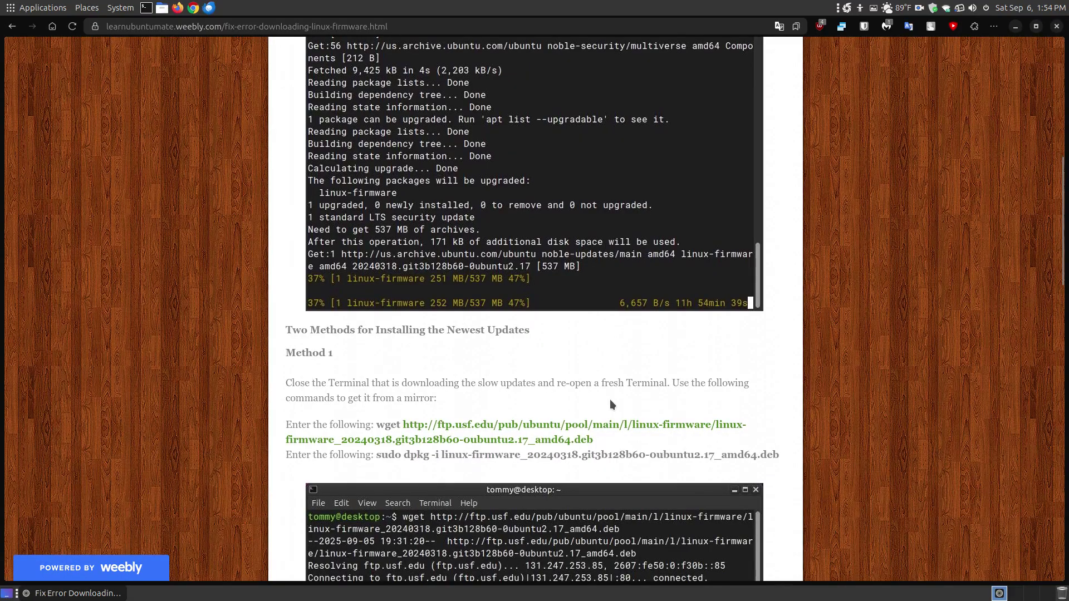
pyautogui.scroll(-1, 610, 399)
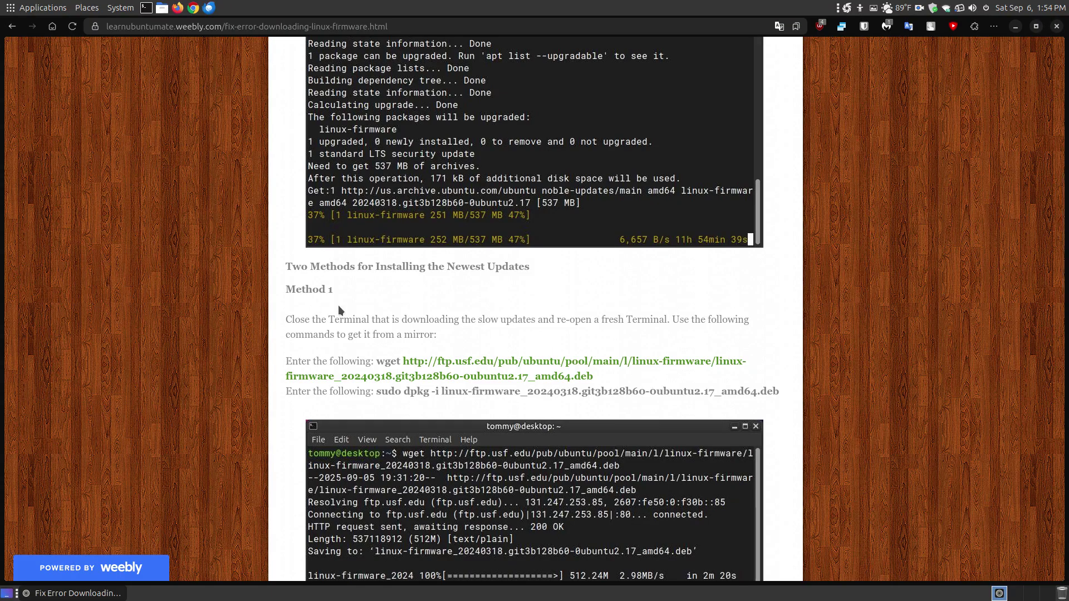
pyautogui.scroll(2, 338, 305)
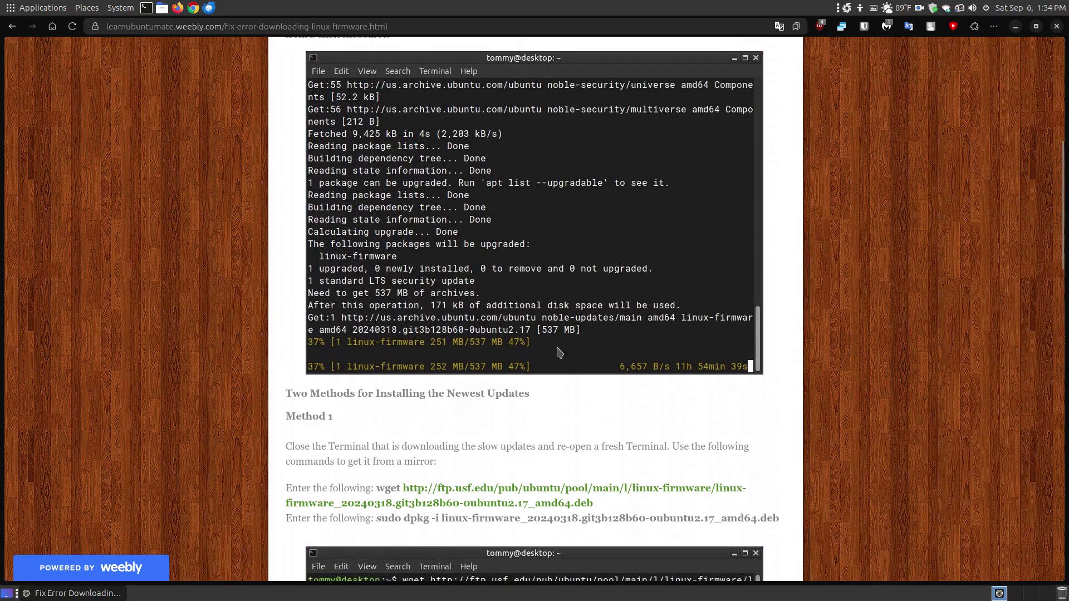
pyautogui.scroll(-1, 556, 228)
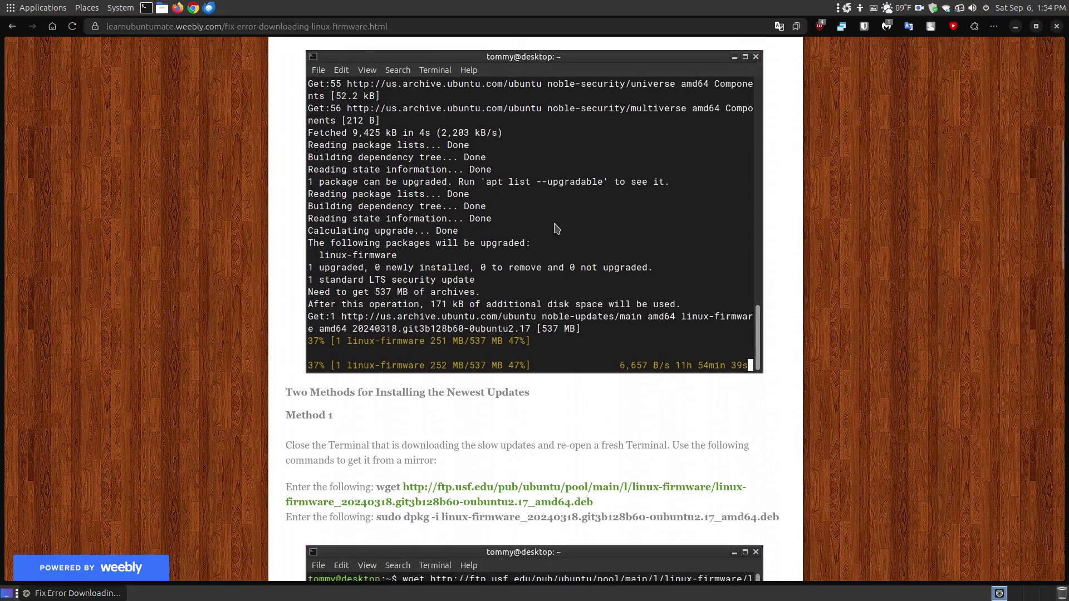
pyautogui.scroll(-5, 556, 228)
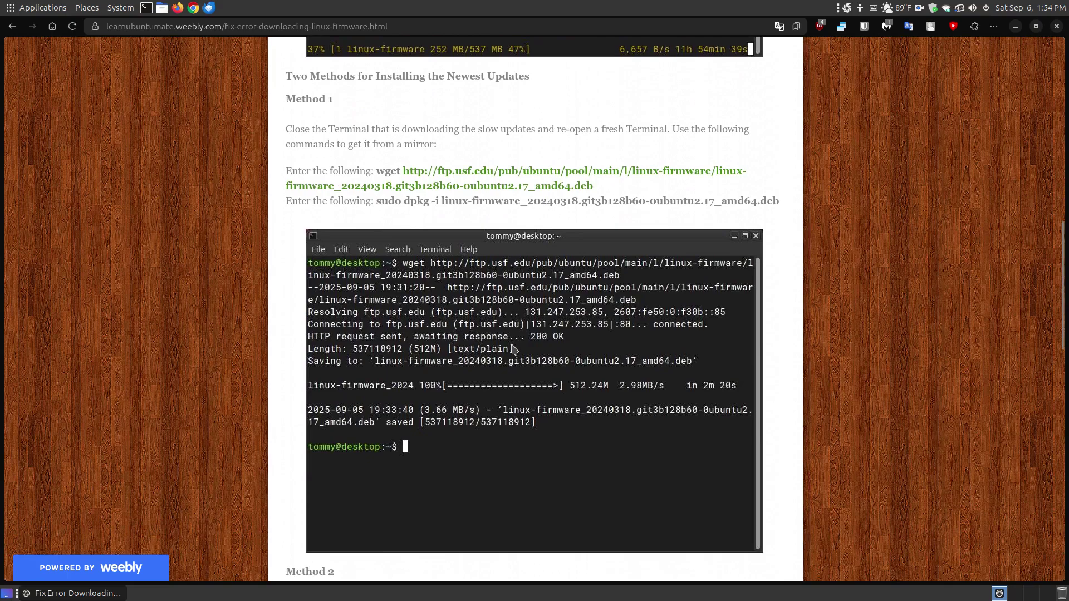
pyautogui.scroll(1, 523, 326)
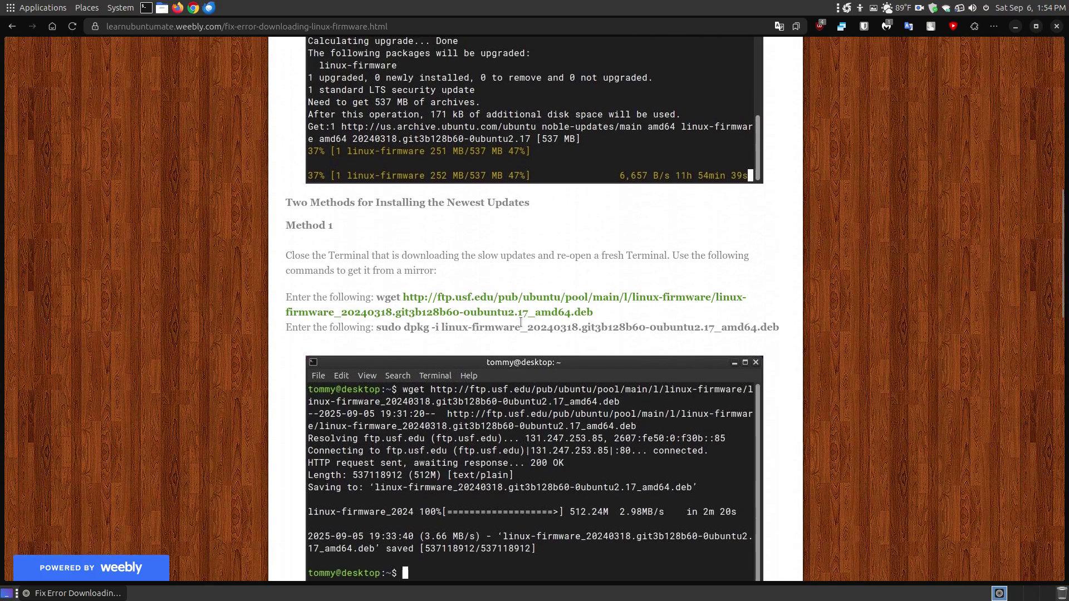
pyautogui.scroll(-1, 522, 326)
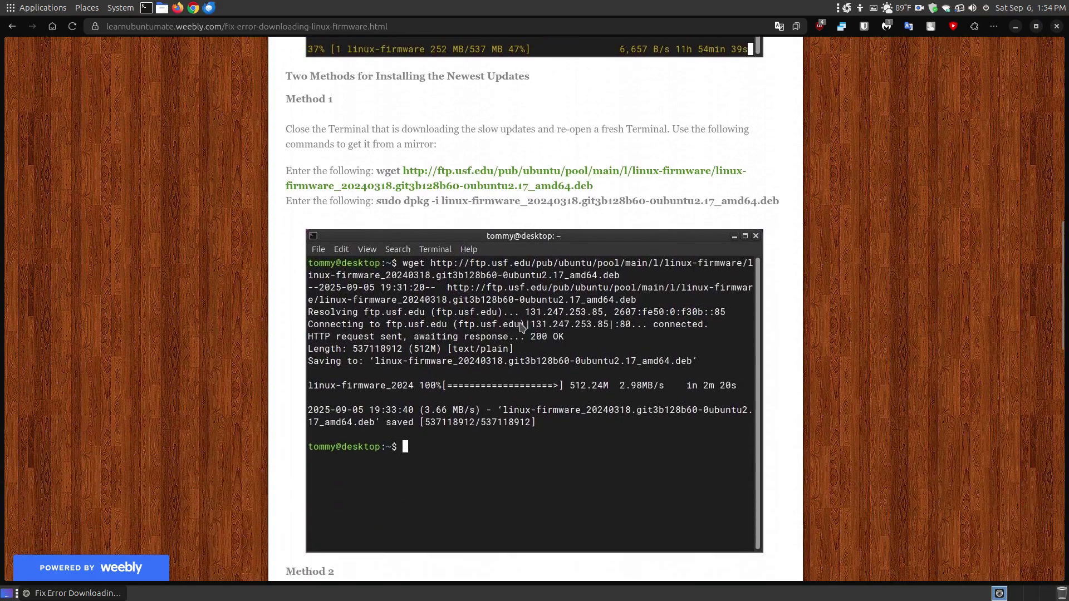
# Launch Software Updater from System > Administration and move its window up
pyautogui.click(121, 8)
pyautogui.moveTo(141, 42)
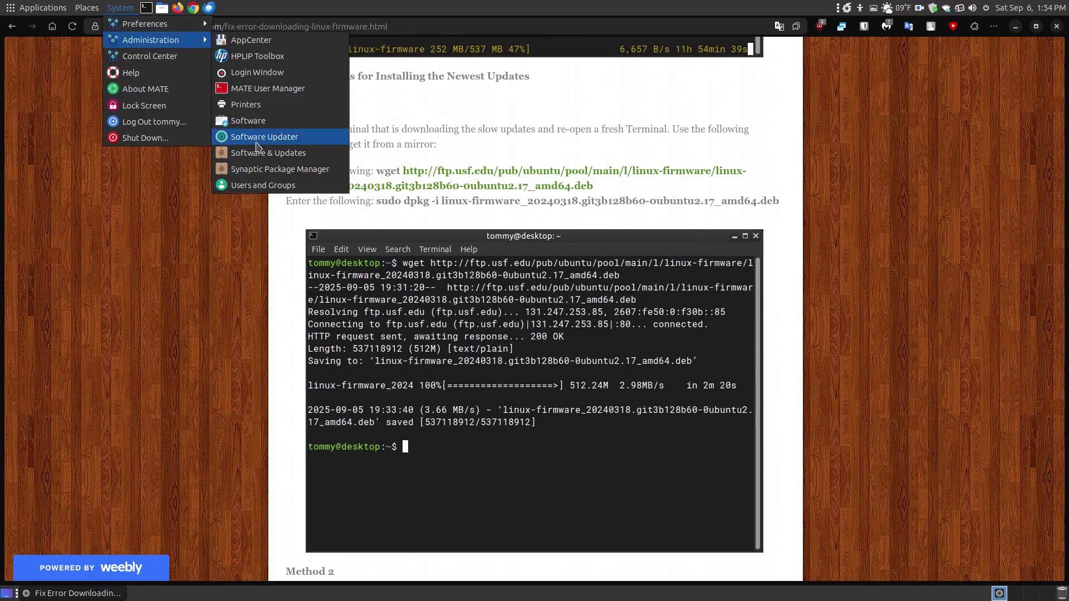
pyautogui.click(248, 138)
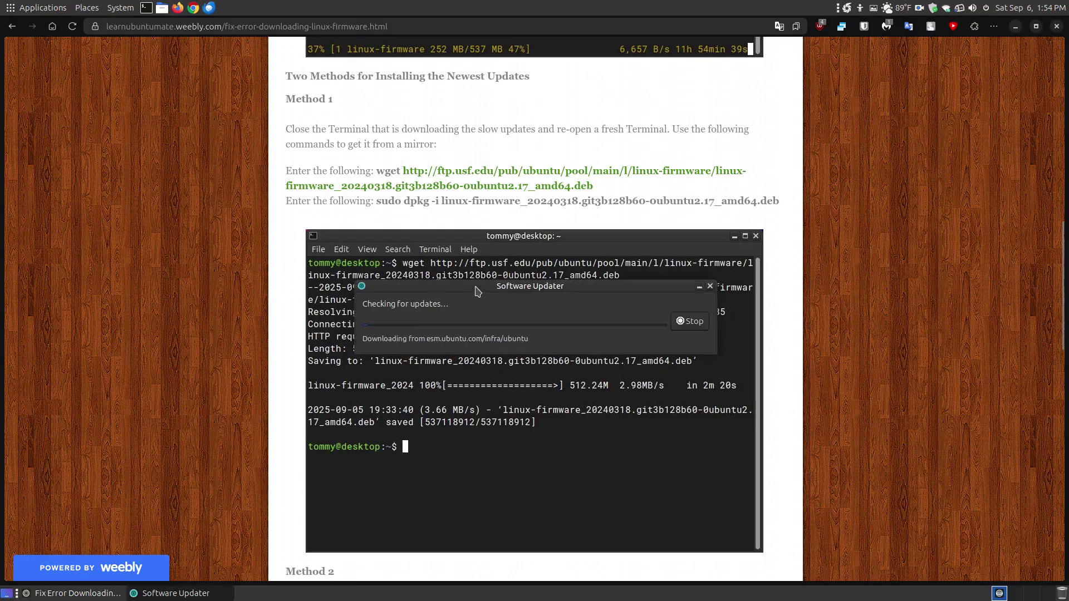
pyautogui.moveTo(475, 286); pyautogui.dragTo(461, 84)
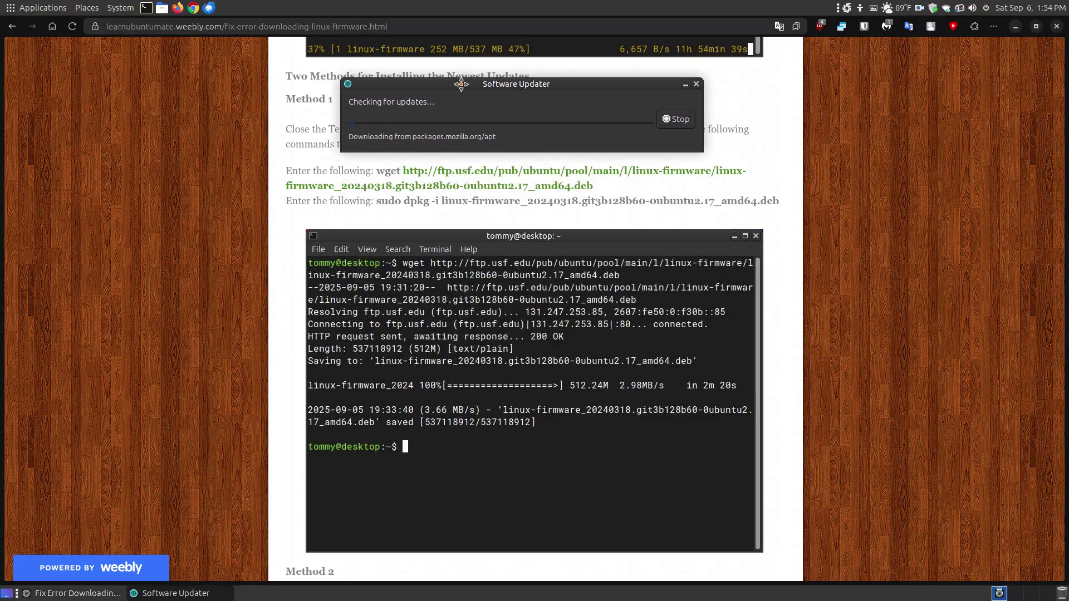
# Open the software sources settings from Administration and minimize Firefox while updates are checked
pyautogui.click(117, 8)
pyautogui.moveTo(162, 41)
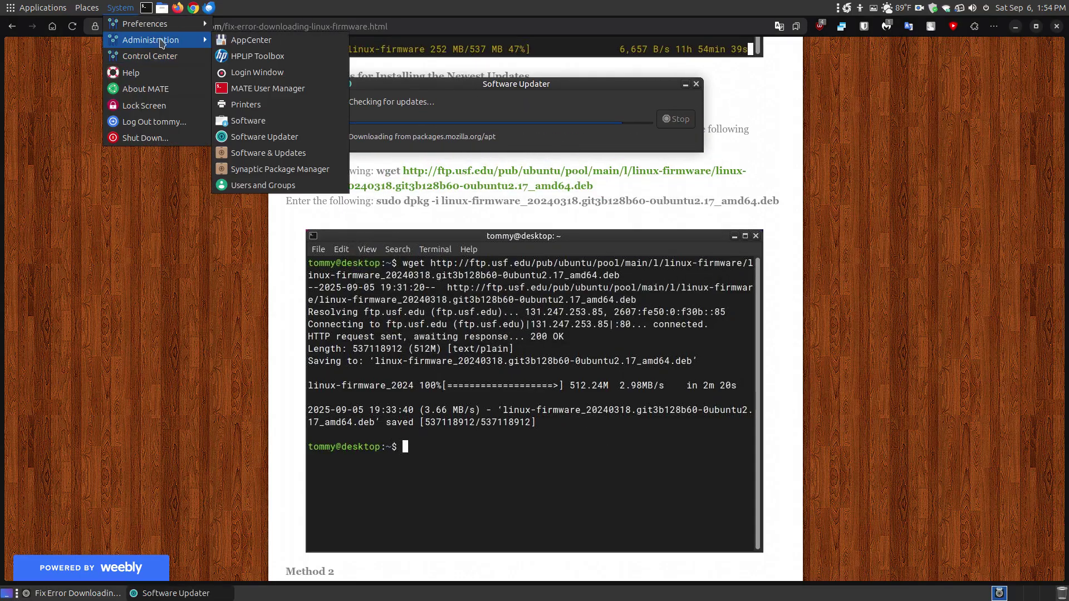
pyautogui.click(245, 156)
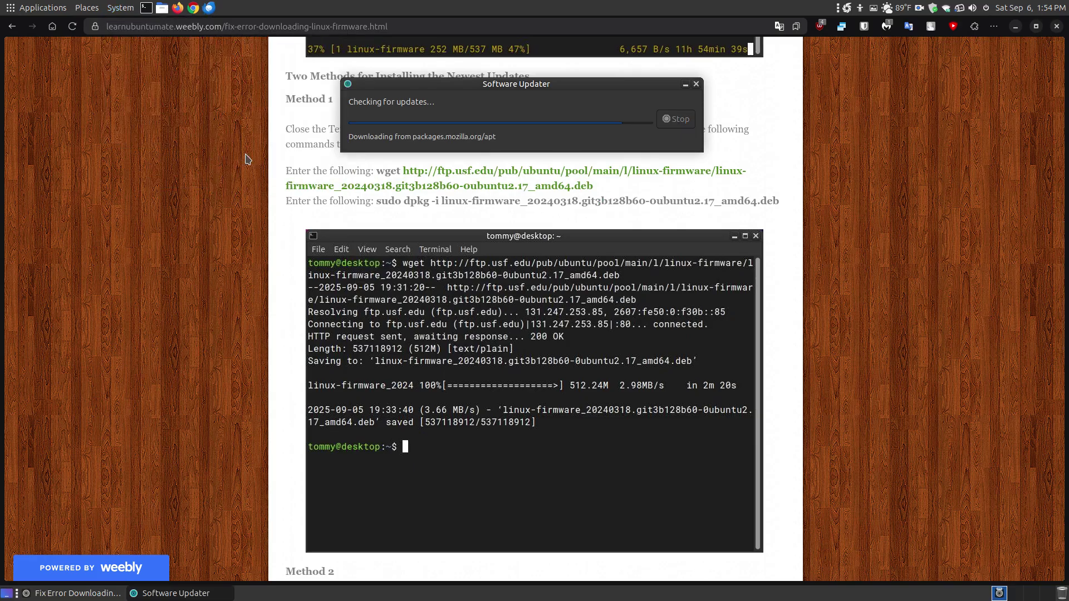
pyautogui.click(1016, 26)
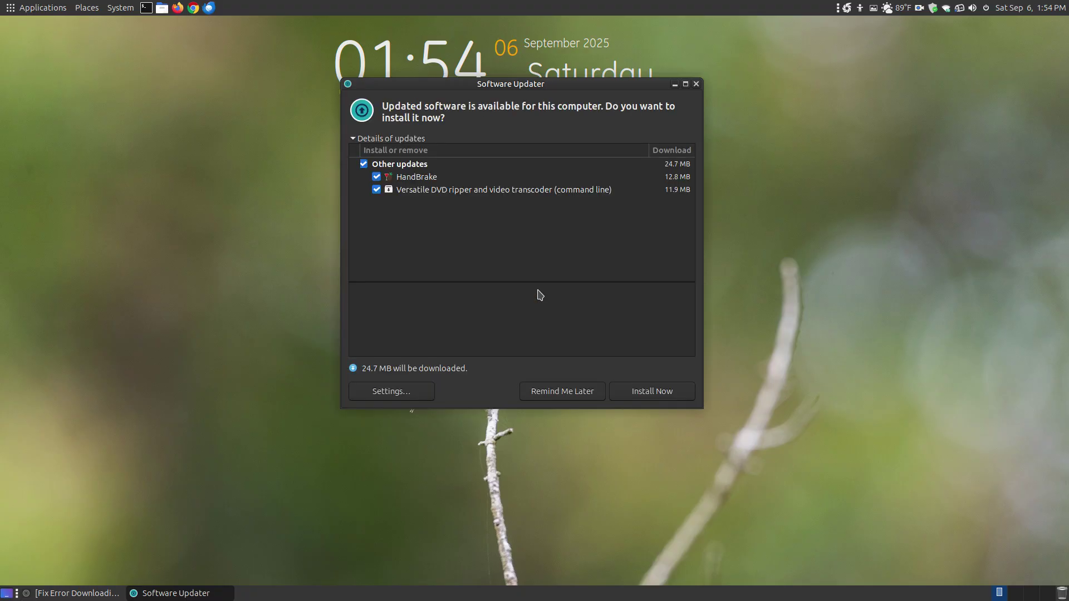
# Open Settings… from Software Updater, reposition Software & Updates, and expand the Download from list
pyautogui.click(505, 98)
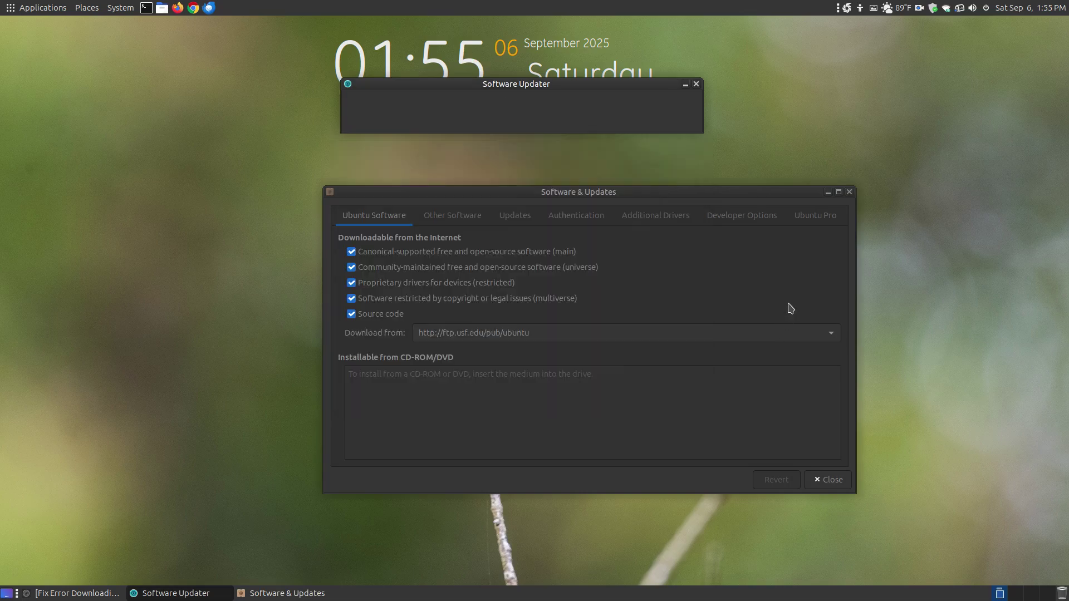
pyautogui.moveTo(622, 191); pyautogui.dragTo(604, 185)
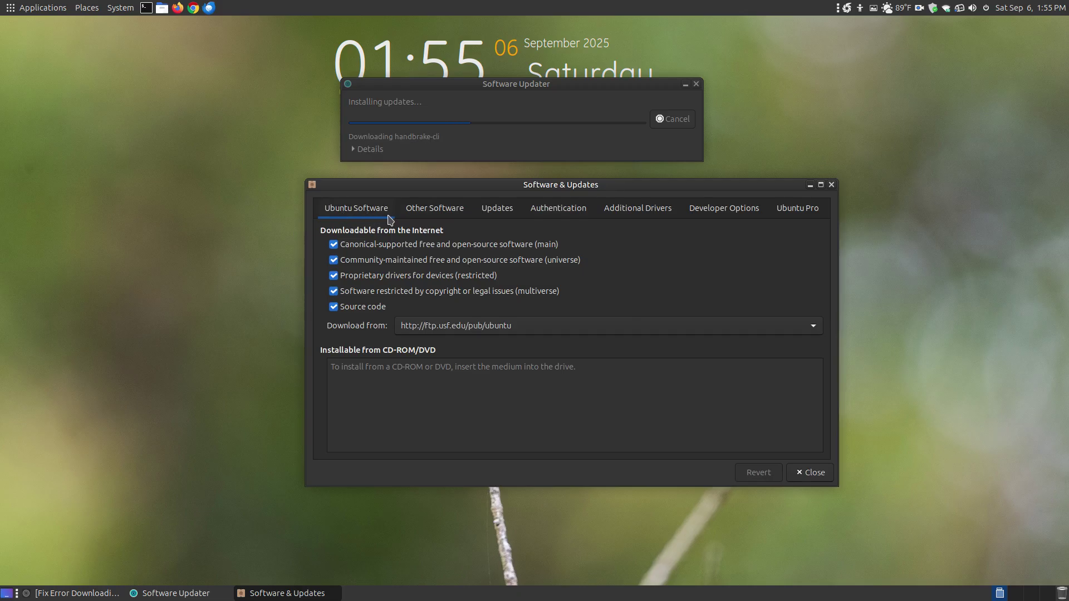
pyautogui.click(561, 329)
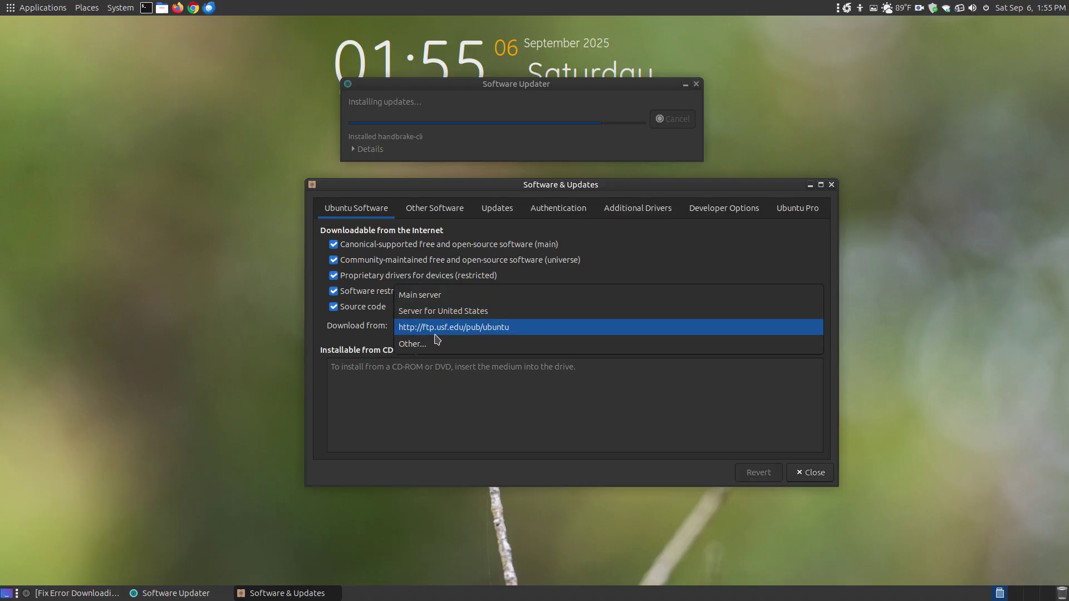
# Choose Other… and browse the United States mirrors, briefly expanding and collapsing United Kingdom
pyautogui.click(417, 346)
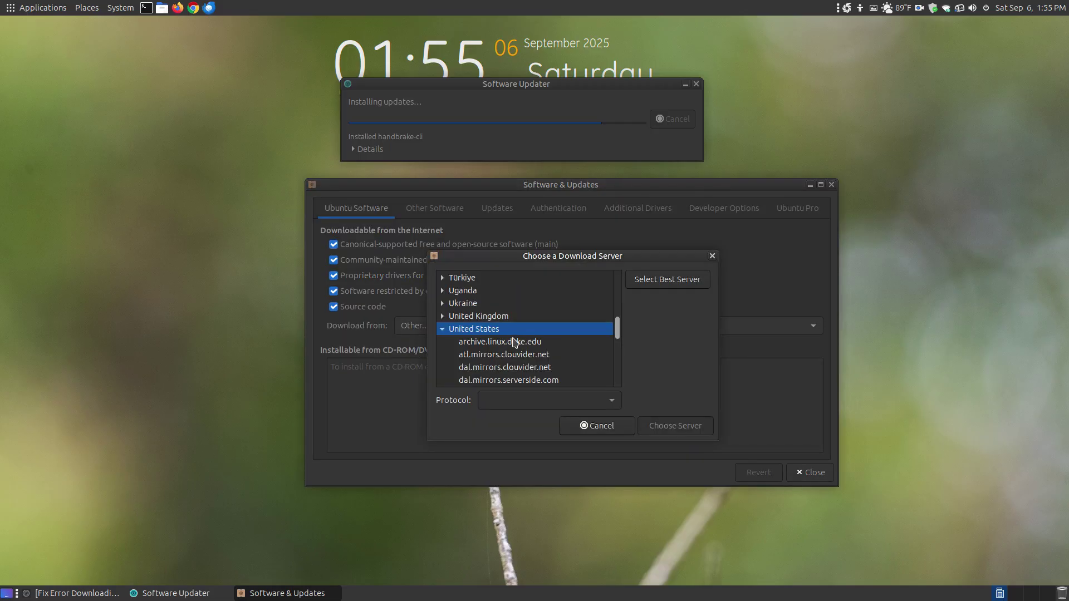
pyautogui.scroll(-1, 515, 342)
pyautogui.scroll(-4, 517, 329)
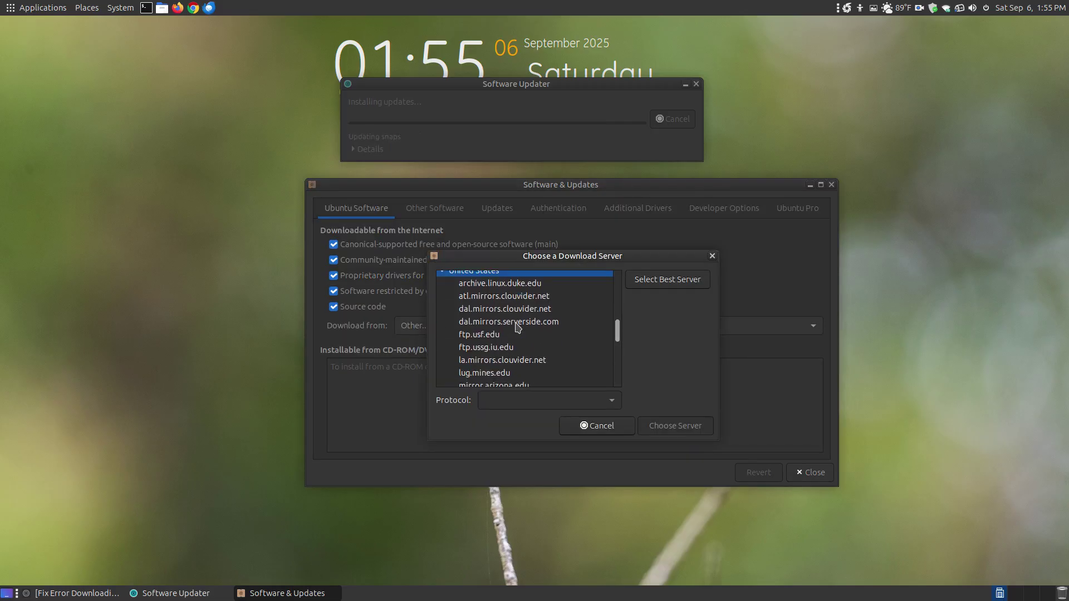
pyautogui.scroll(4, 517, 327)
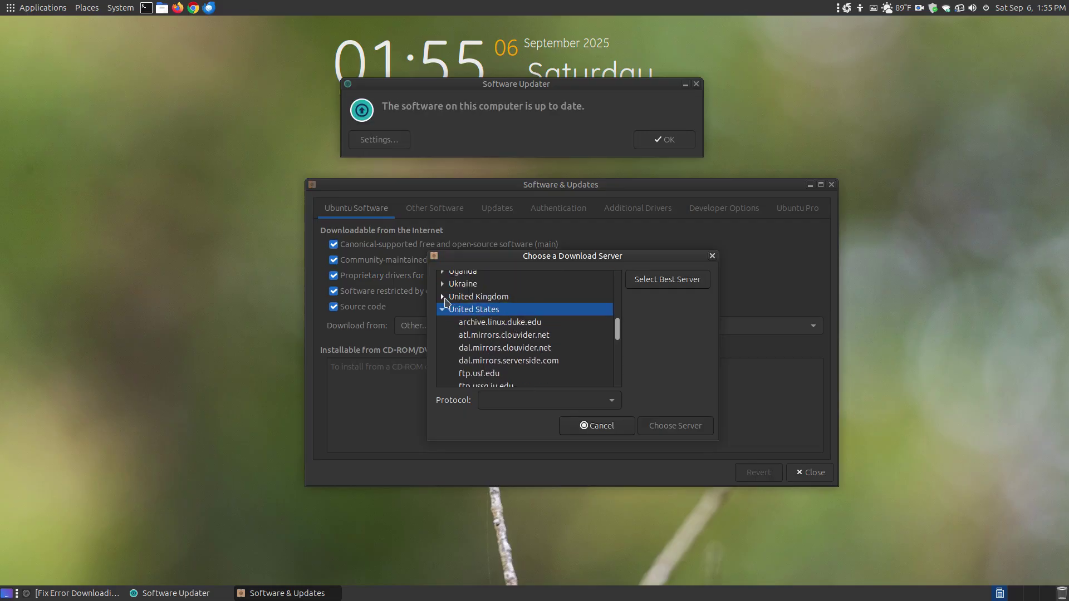
pyautogui.scroll(1, 445, 301)
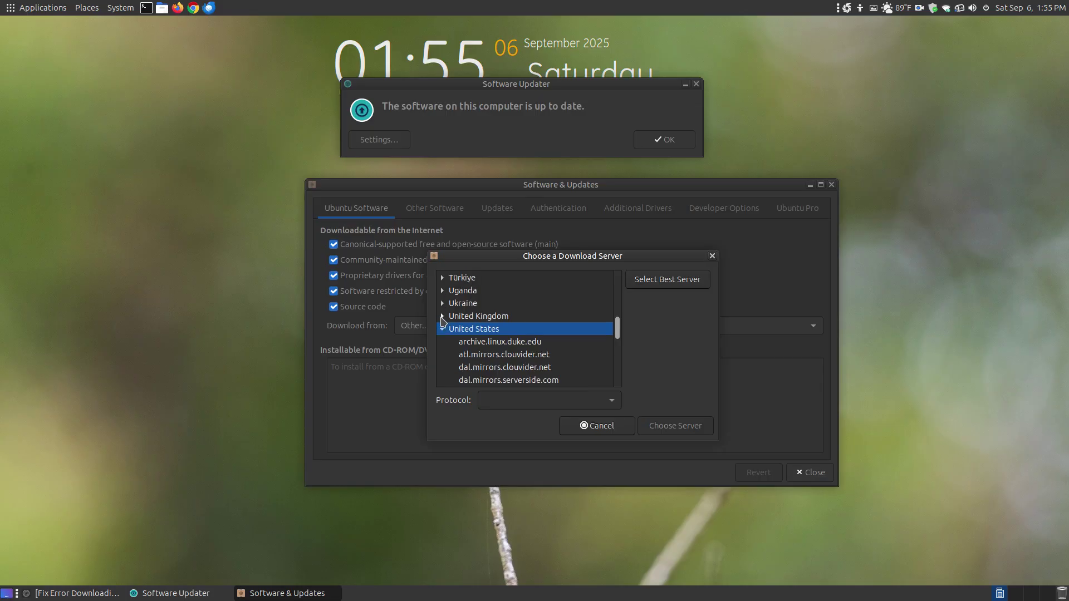
pyautogui.click(442, 316)
pyautogui.click(442, 316)
pyautogui.scroll(-5, 483, 326)
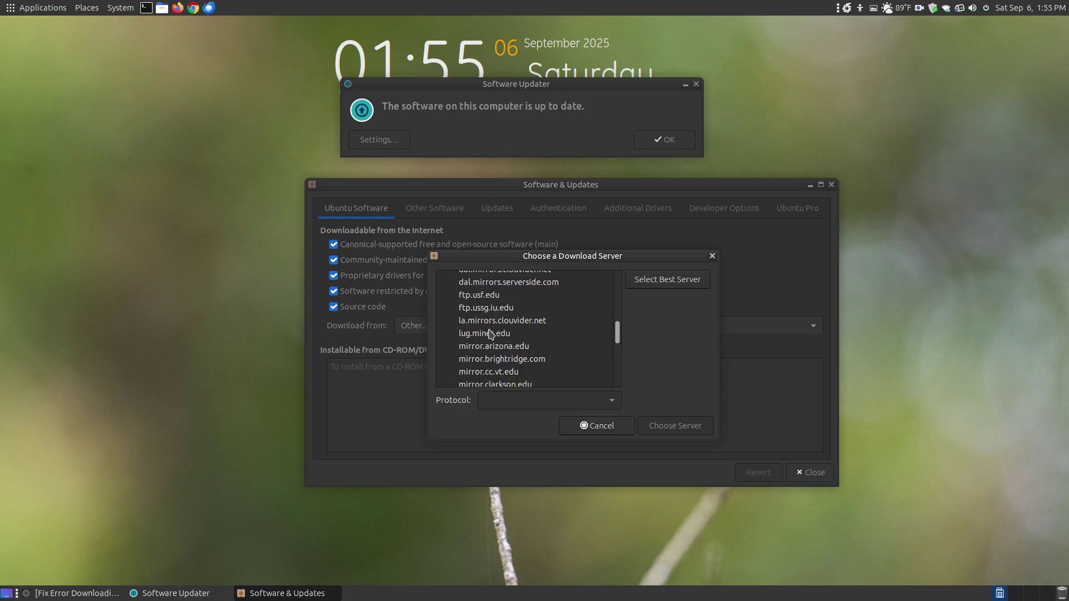
pyautogui.scroll(-3, 490, 335)
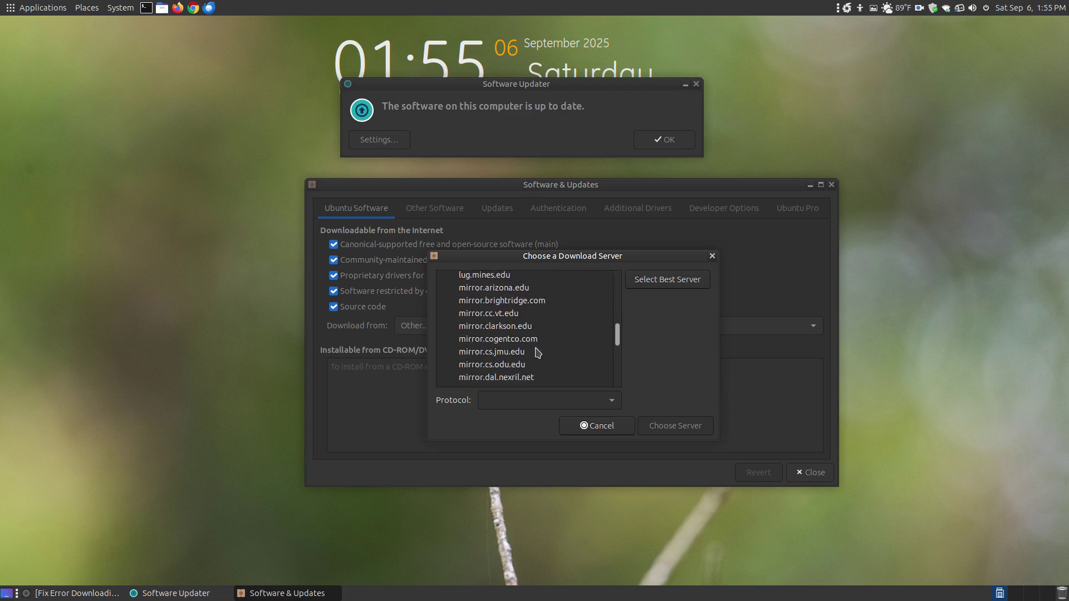
# Cancel the server list, close Software & Updates, dismiss the up-to-date message, and restore the article
pyautogui.click(585, 426)
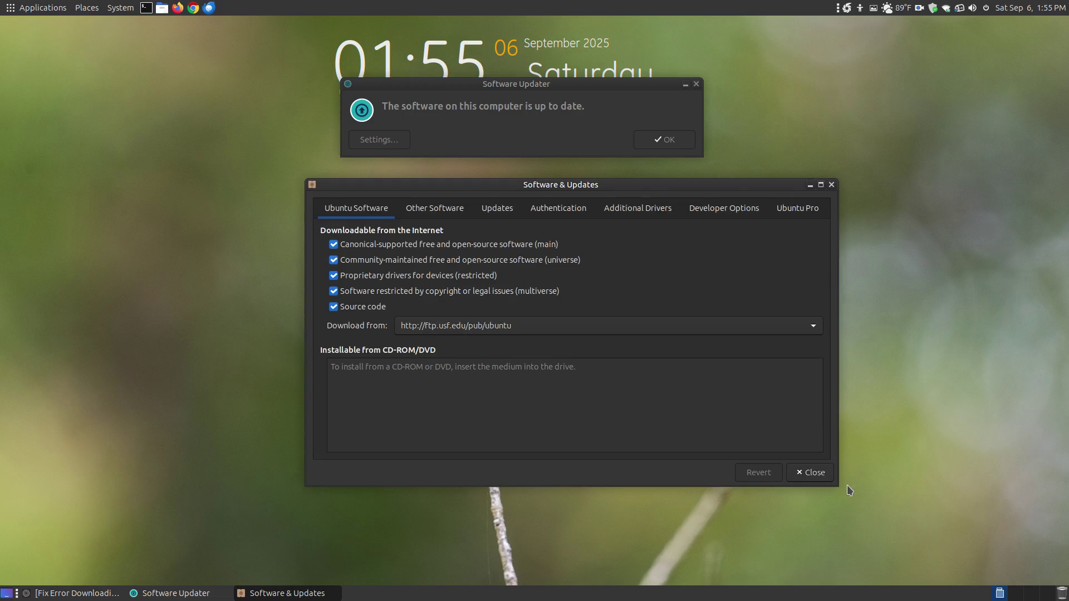
pyautogui.click(812, 473)
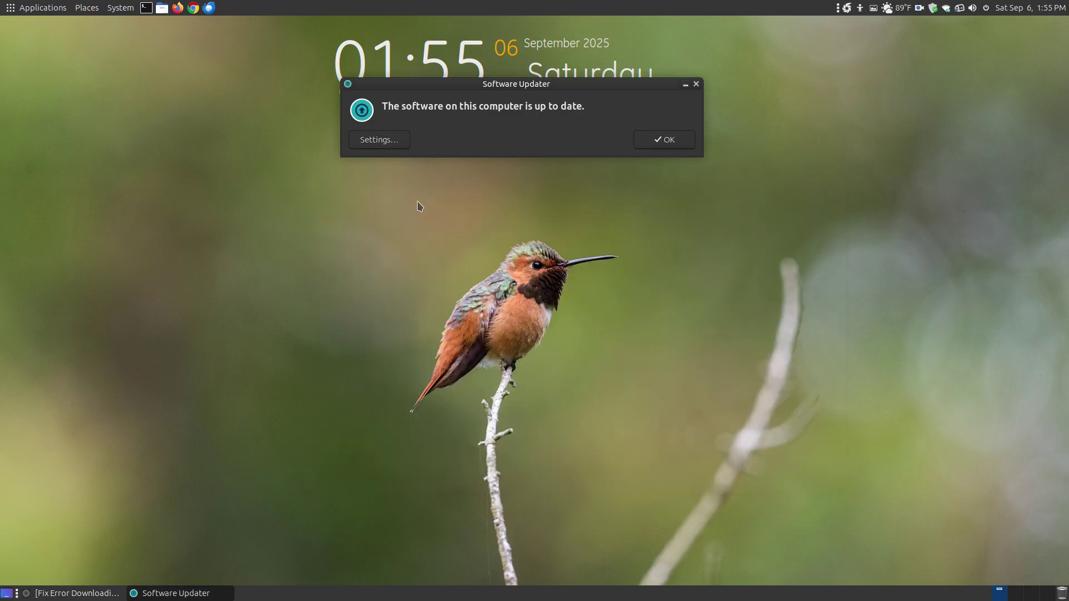
pyautogui.click(669, 141)
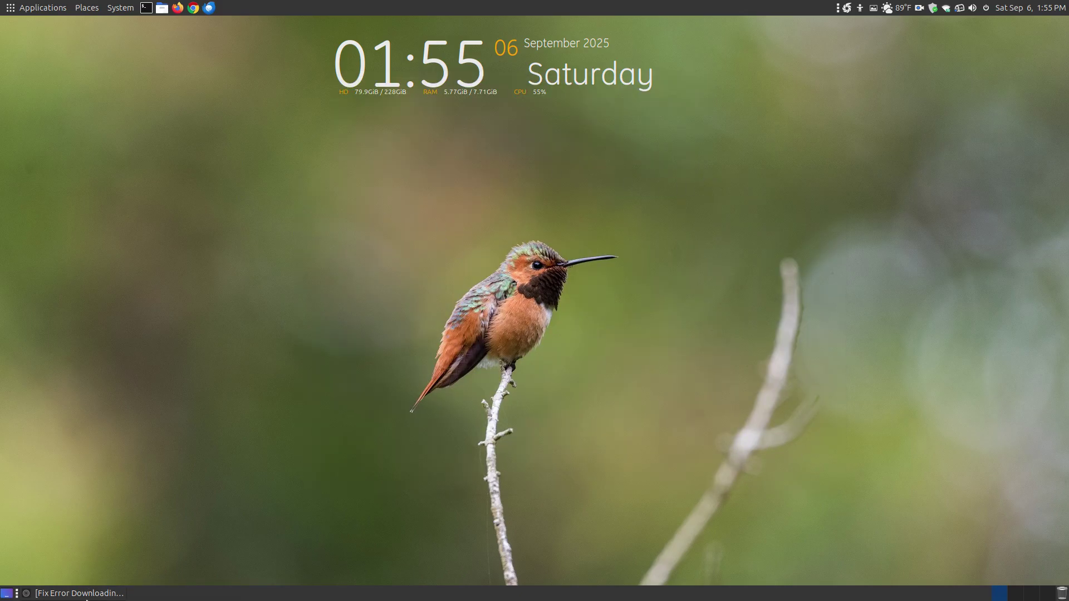
pyautogui.click(78, 593)
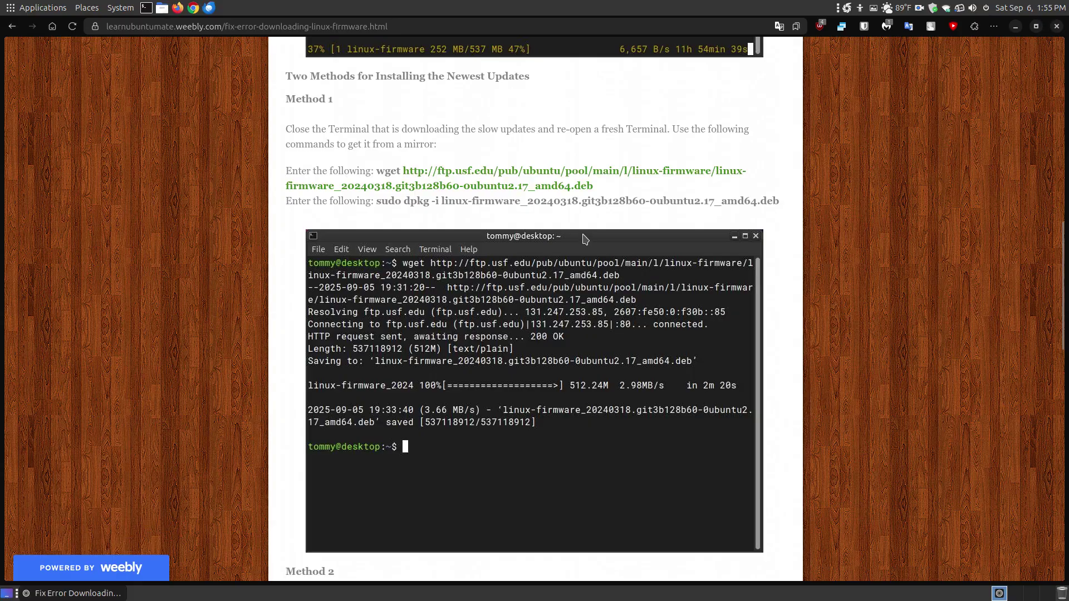
# Copy Method 1's wget mirror download command and dismiss the Malwarebytes warning
pyautogui.moveTo(596, 185); pyautogui.dragTo(378, 170)
pyautogui.rightClick(378, 170)
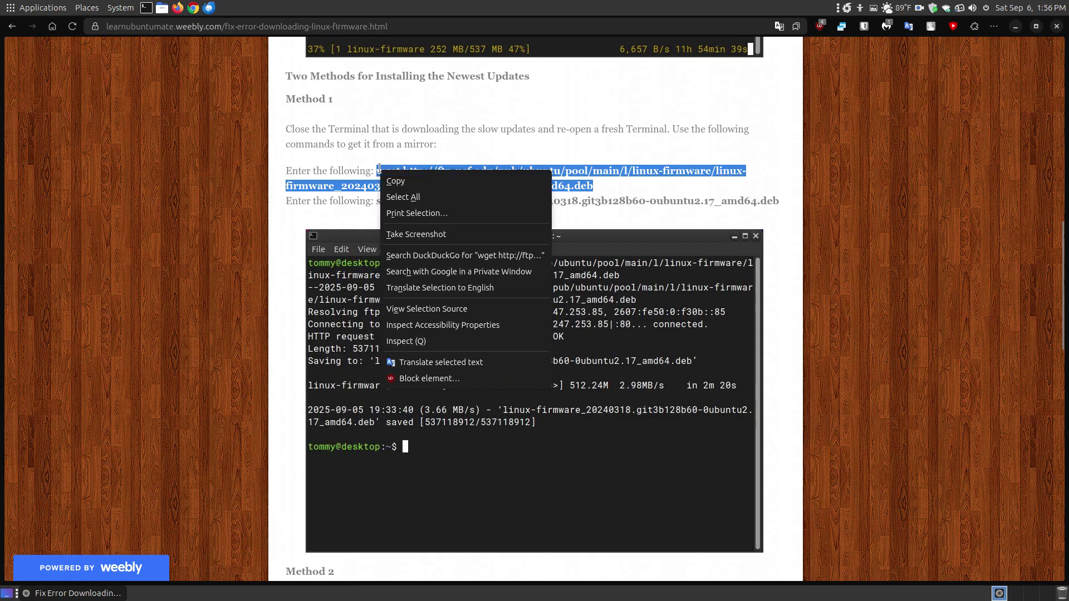
pyautogui.click(411, 182)
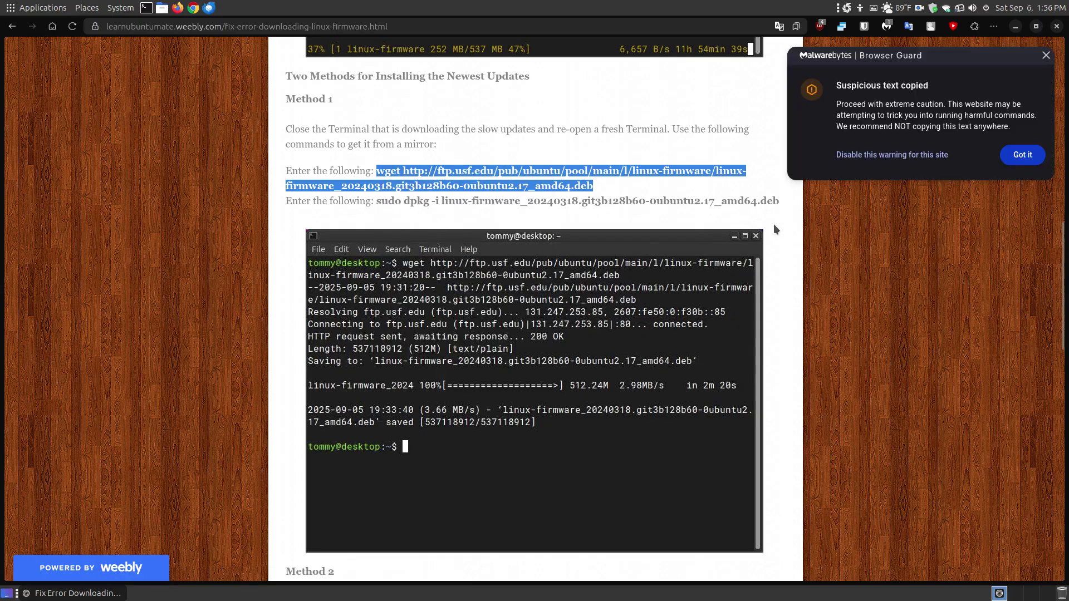
pyautogui.click(1047, 55)
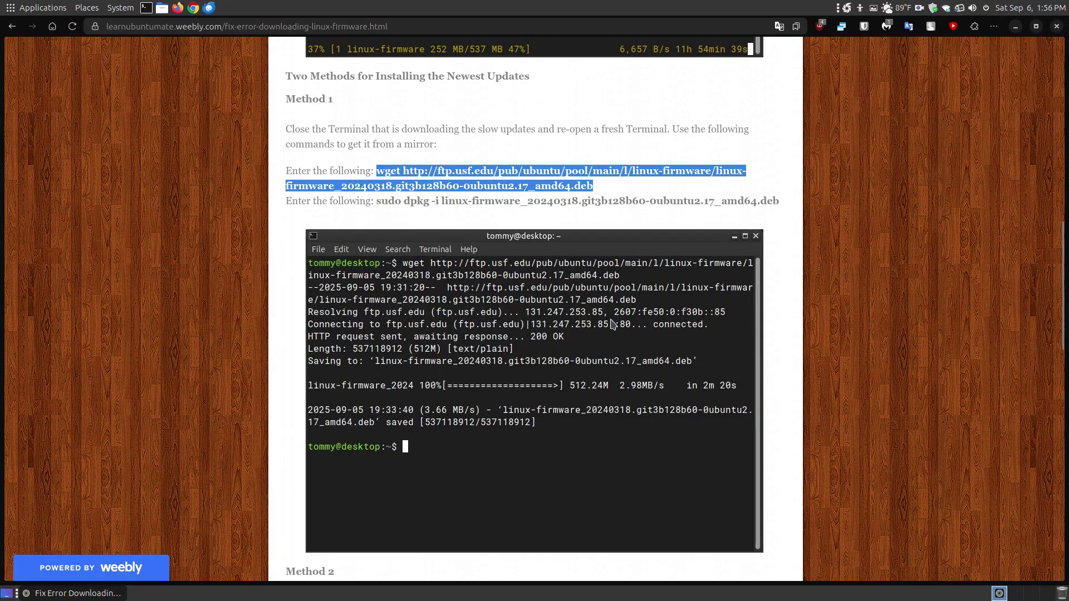
# Copy the sudo dpkg install command and clear the page selection
pyautogui.moveTo(783, 201); pyautogui.dragTo(381, 204)
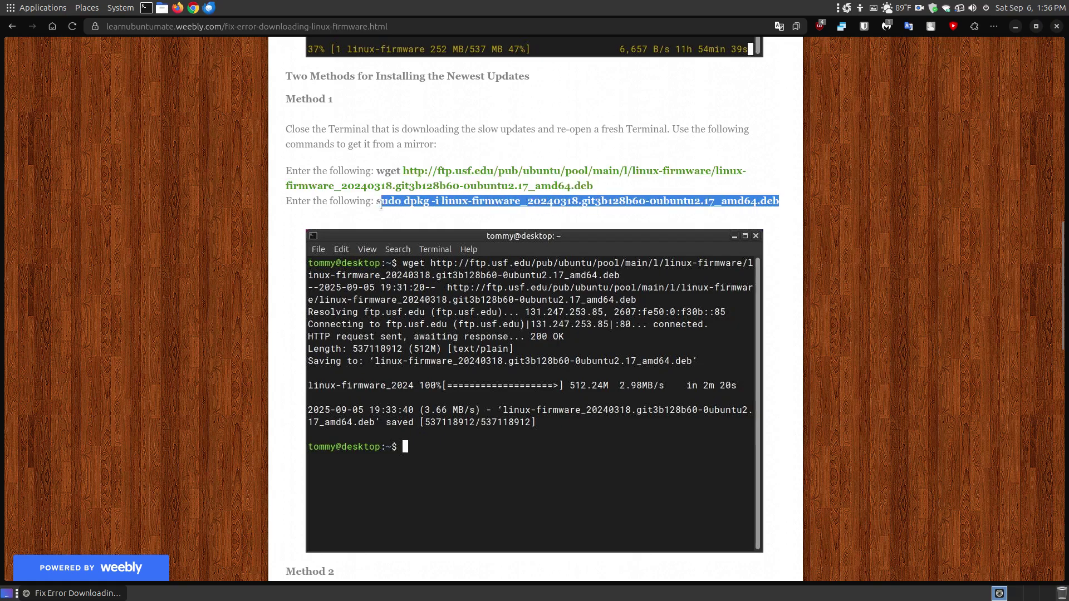
pyautogui.rightClick(415, 198)
pyautogui.click(432, 211)
pyautogui.click(804, 268)
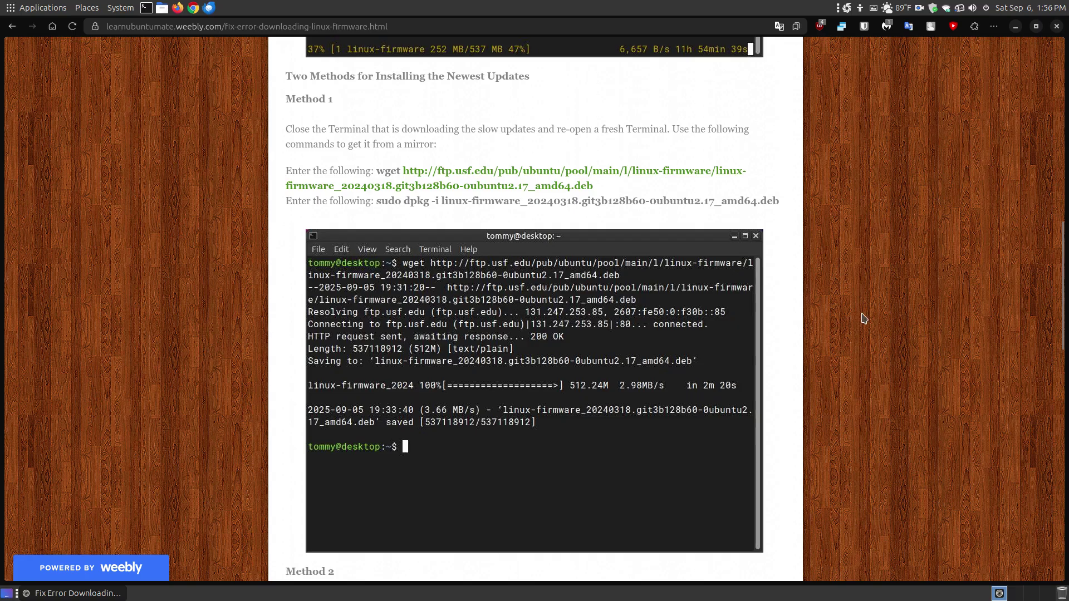
# Scroll through Method 2 to the page end and back to Method 1, then minimize Firefox
pyautogui.scroll(-3, 865, 316)
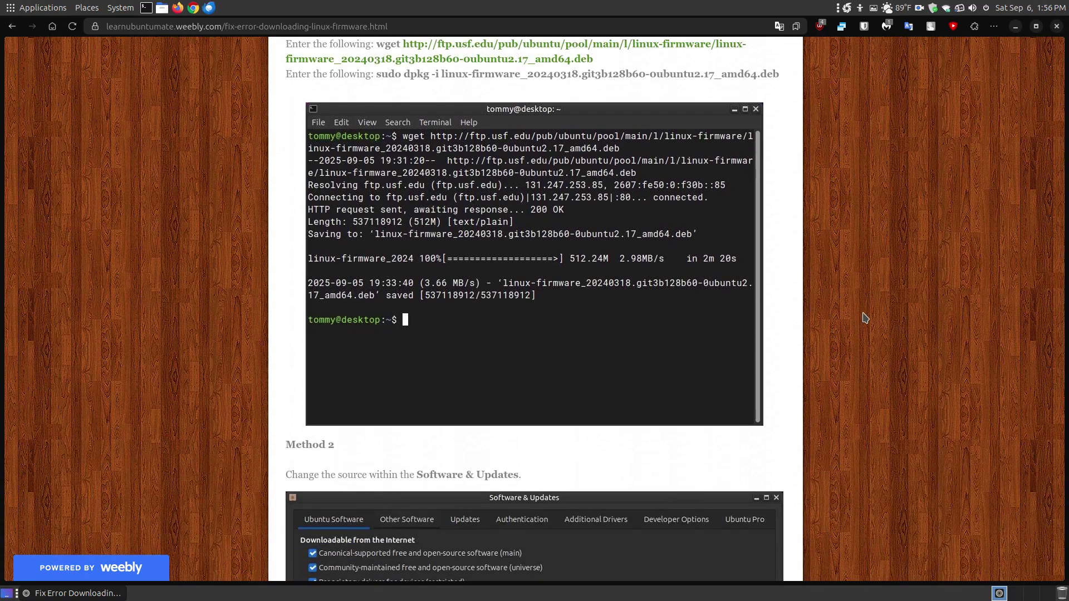
pyautogui.scroll(-1, 865, 317)
pyautogui.scroll(5, 865, 317)
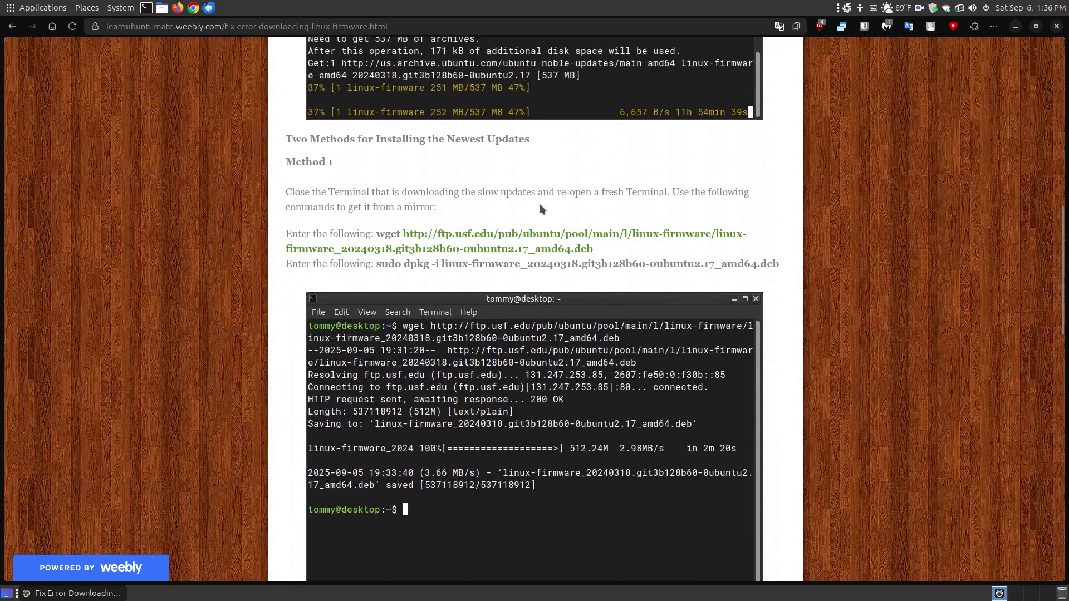
pyautogui.scroll(-10, 460, 265)
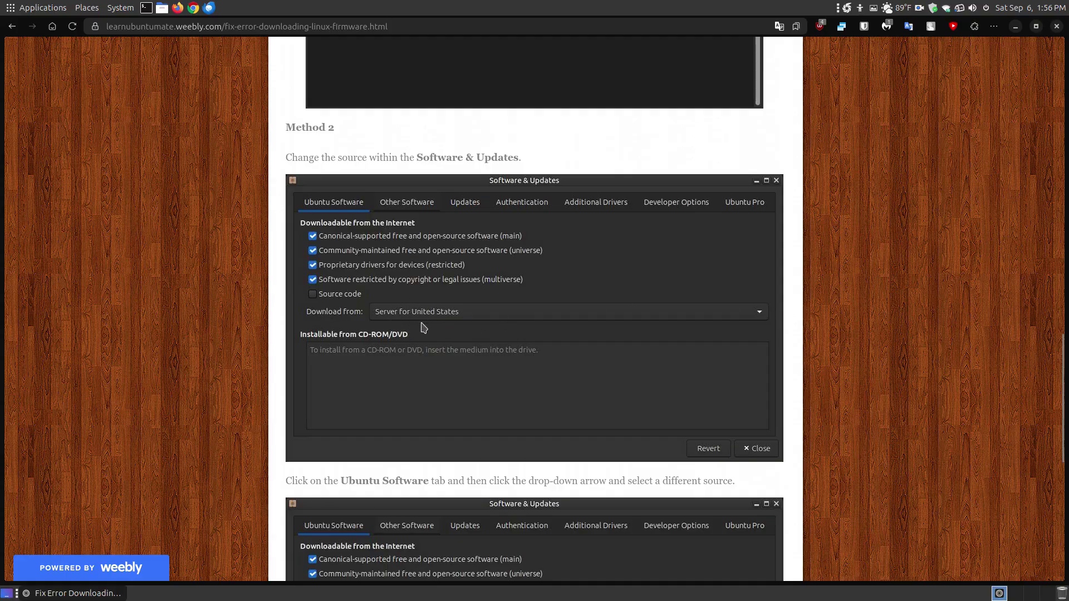
pyautogui.scroll(-5, 423, 328)
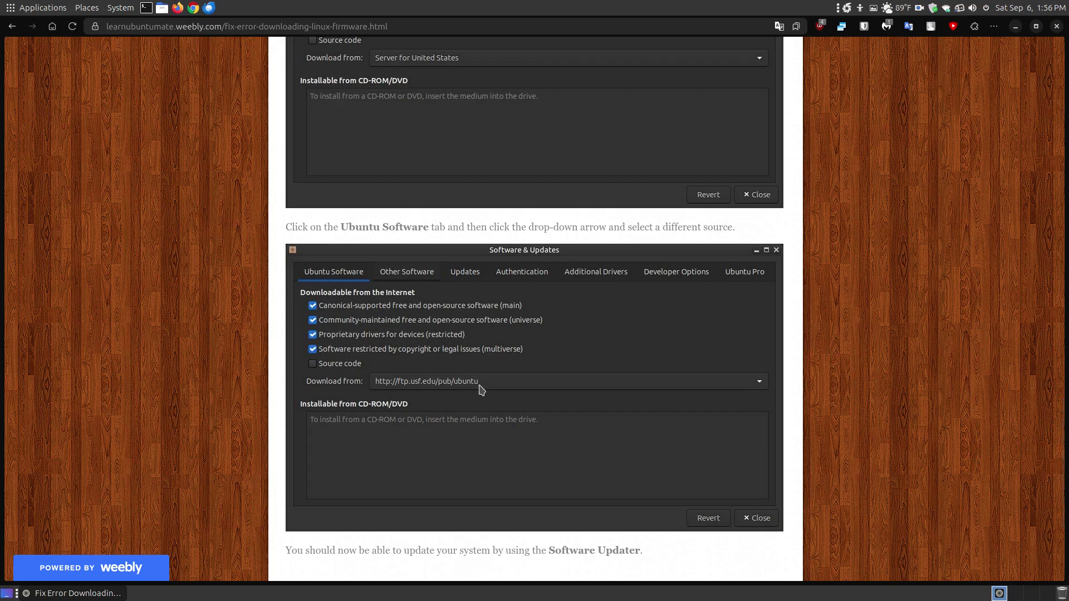
pyautogui.scroll(-4, 481, 390)
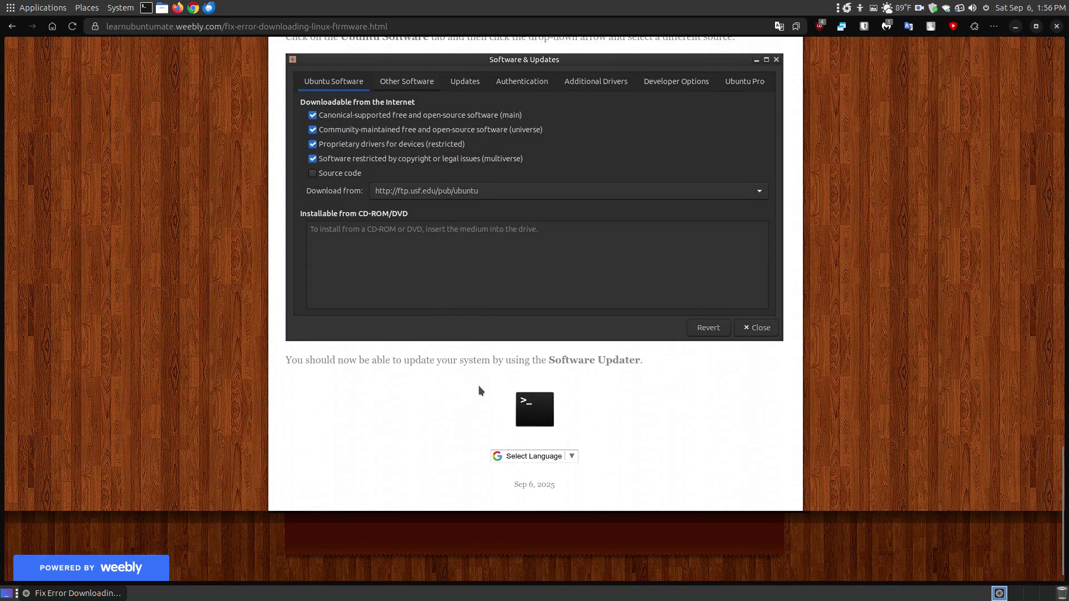
pyautogui.scroll(5, 481, 390)
pyautogui.scroll(15, 481, 390)
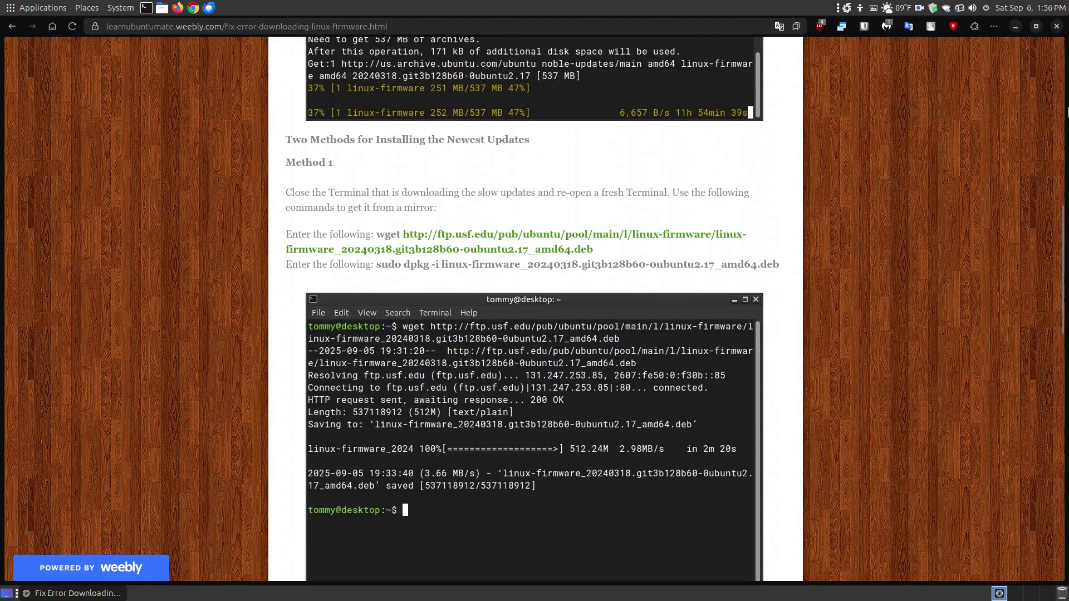
pyautogui.click(1016, 28)
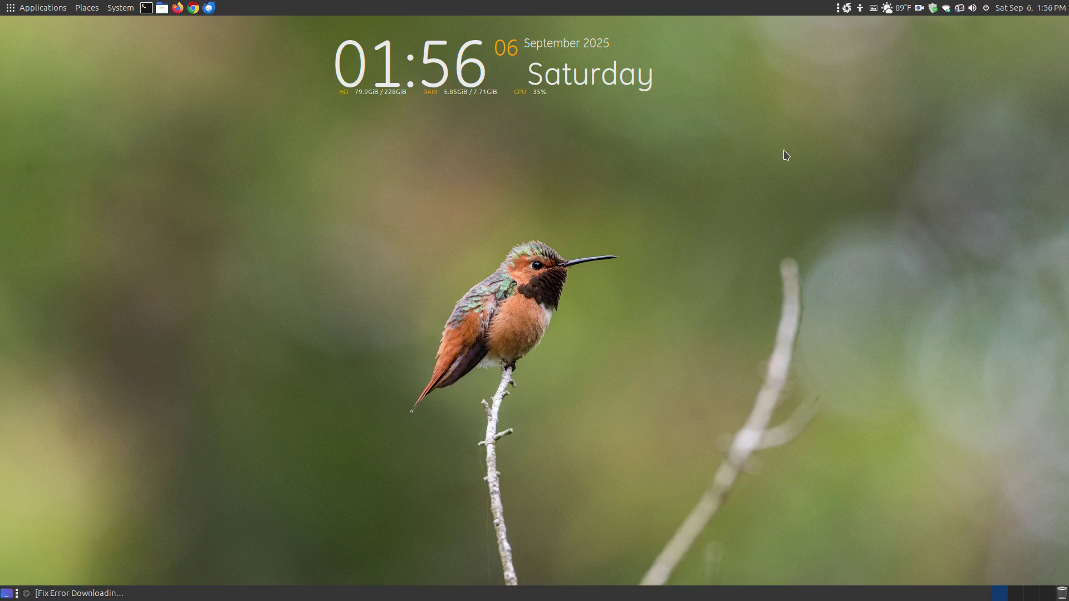